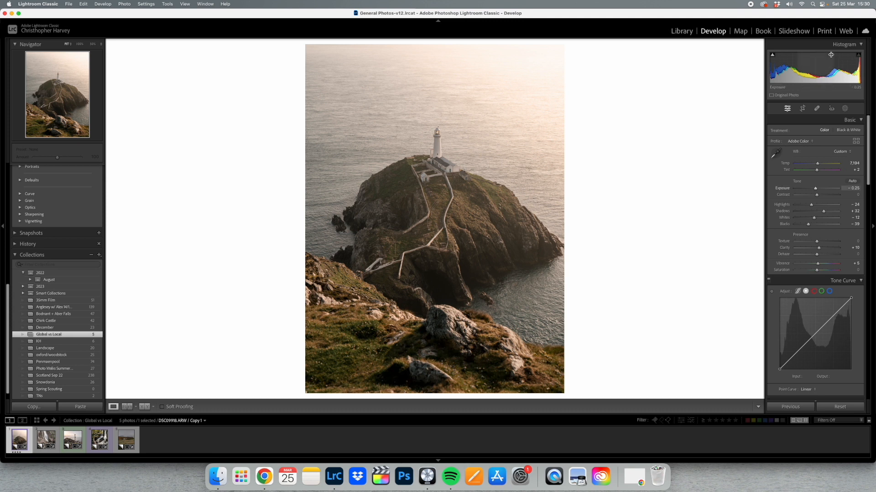
Step: Select the linear gradient mask over the bright sky corner and toggle it off and on to compare its effect
{"action": "left_click", "coordinate": [845, 110]}
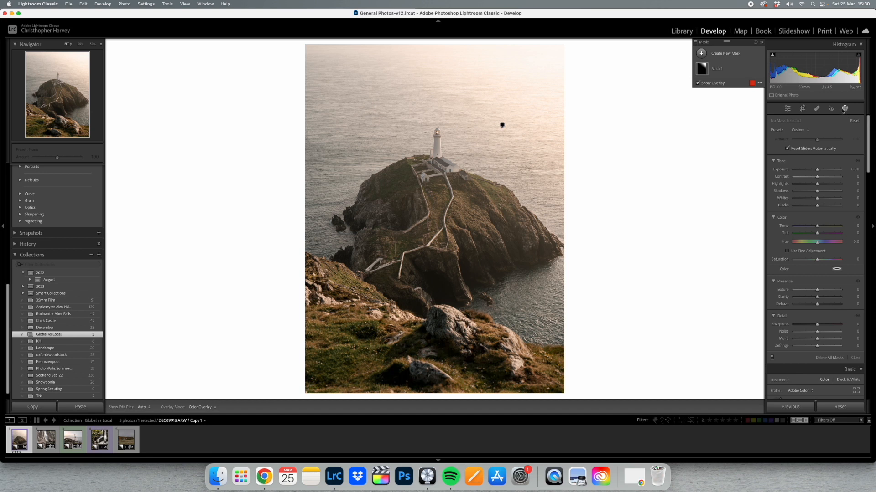
{"action": "left_click", "coordinate": [502, 125]}
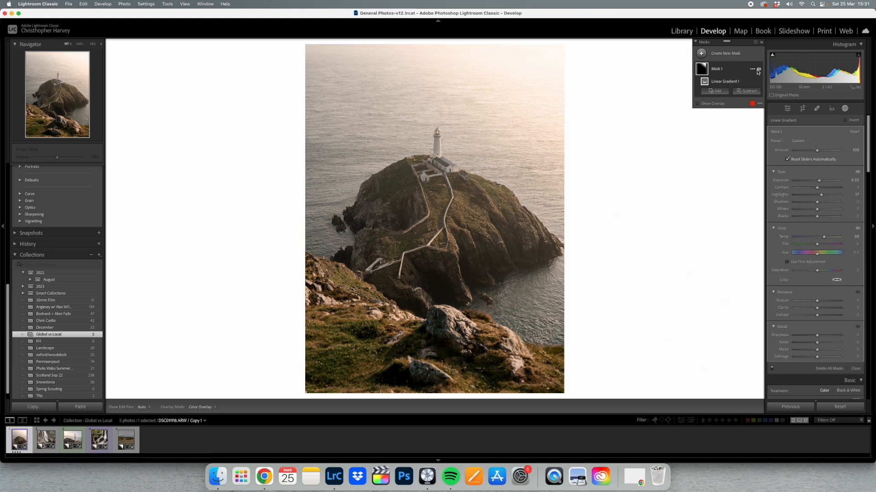
{"action": "left_click", "coordinate": [759, 70]}
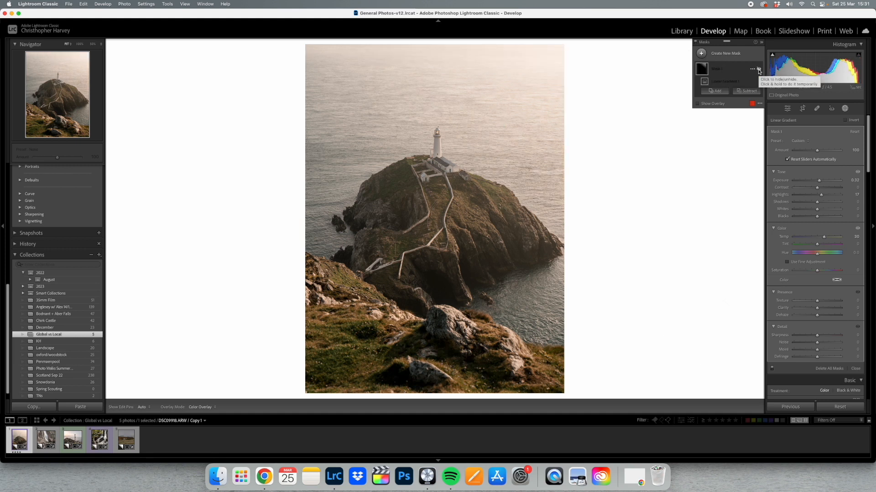
{"action": "left_click", "coordinate": [759, 70]}
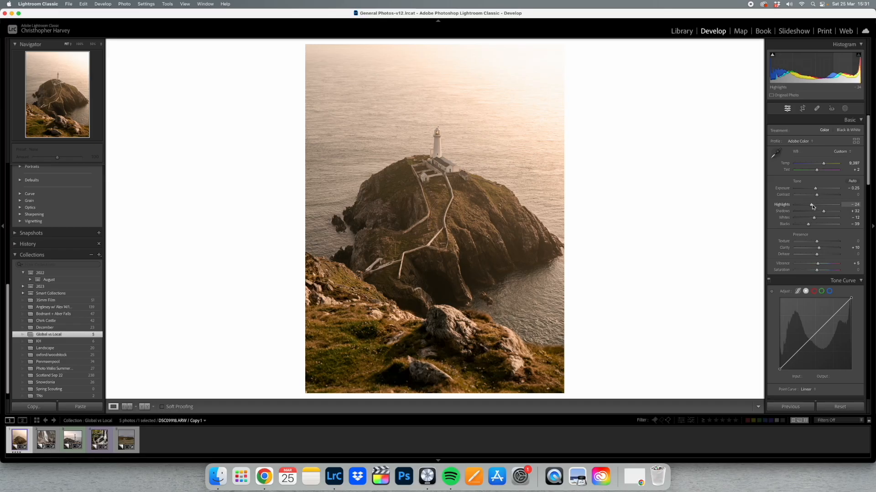
Step: Set the lighthouse photo's global temperature to 7,314 and pull its global highlights down well below zero
{"action": "left_click_drag", "start_coordinate": [814, 206], "coordinate": [822, 206]}
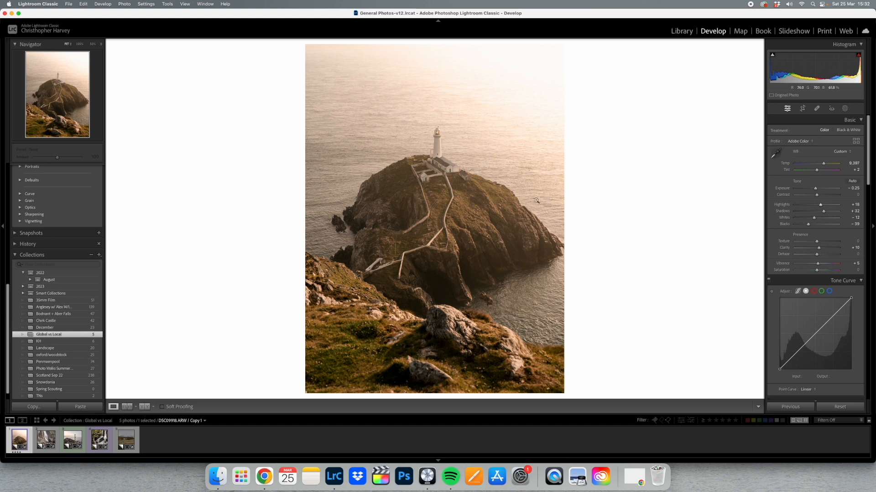
{"action": "left_click_drag", "start_coordinate": [825, 168], "coordinate": [818, 168]}
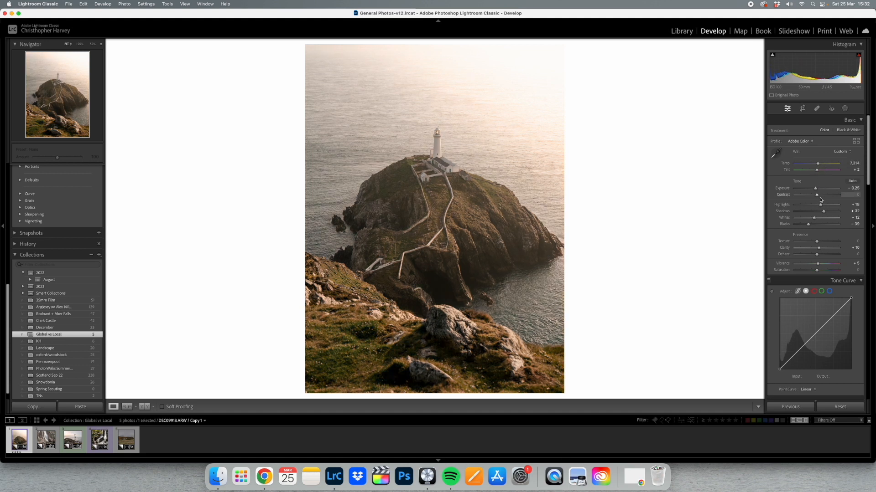
{"action": "left_click_drag", "start_coordinate": [820, 205], "coordinate": [806, 204]}
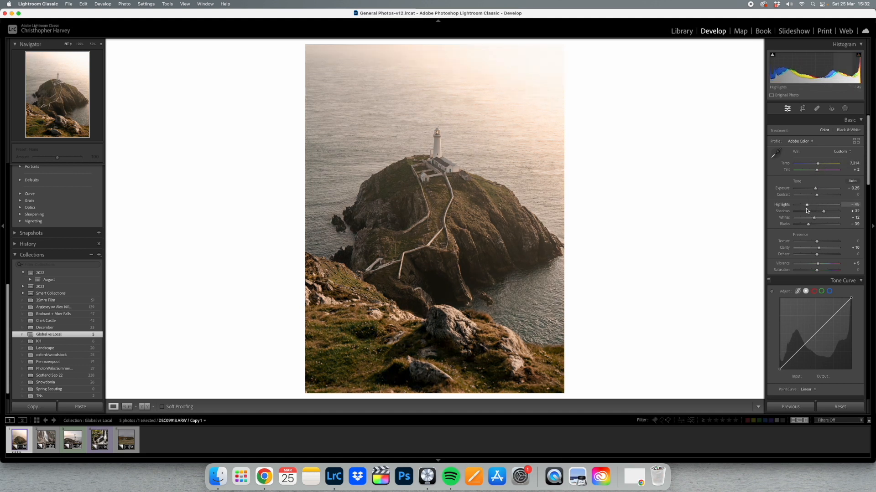
Step: Reopen the lighthouse photo's masks and toggle Mask 1 to compare the local edit with the global changes
{"action": "left_click", "coordinate": [844, 108]}
{"action": "left_click", "coordinate": [758, 69]}
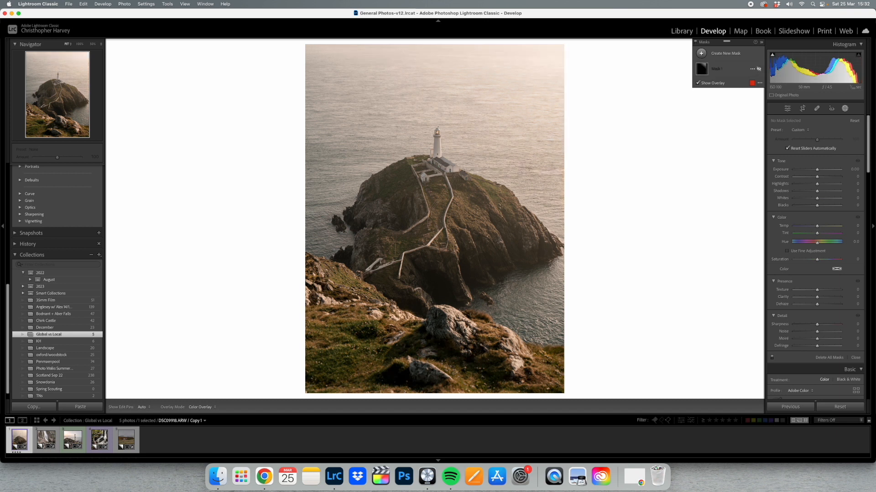
{"action": "left_click", "coordinate": [757, 69]}
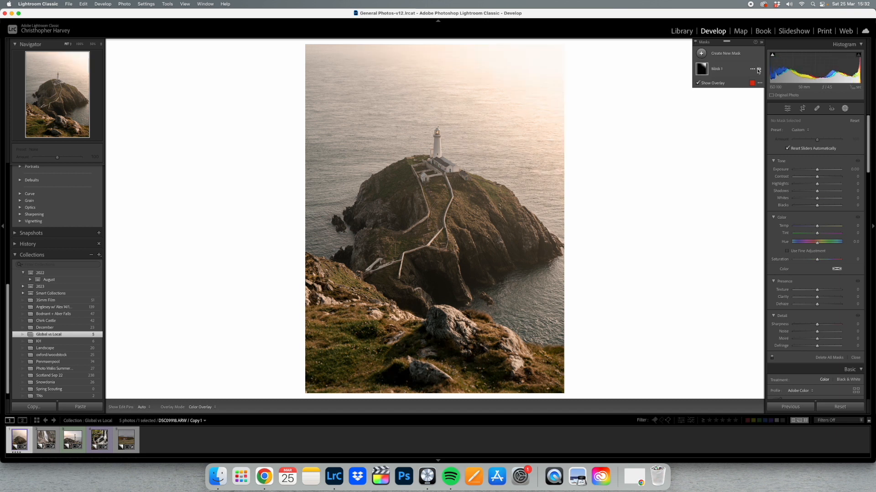
{"action": "left_click", "coordinate": [757, 69]}
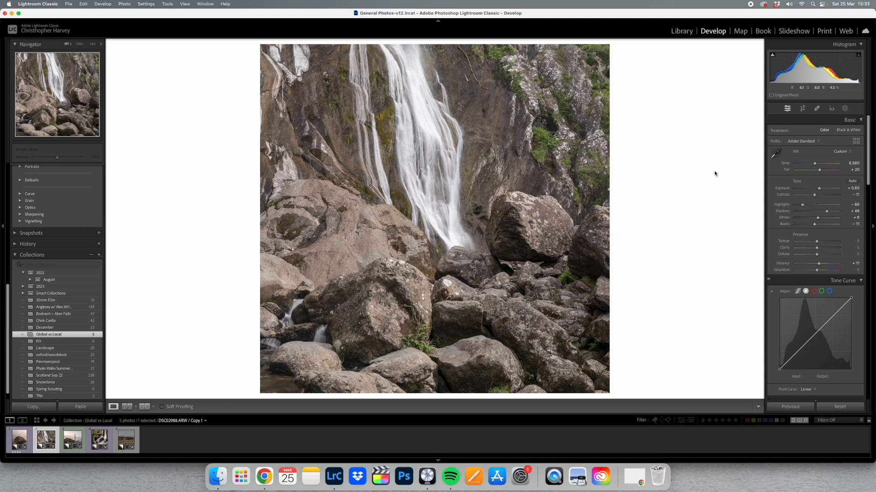
Step: Create a brush mask on the waterfall photo and paint over the main fall with a size 11 brush
{"action": "left_click", "coordinate": [845, 109]}
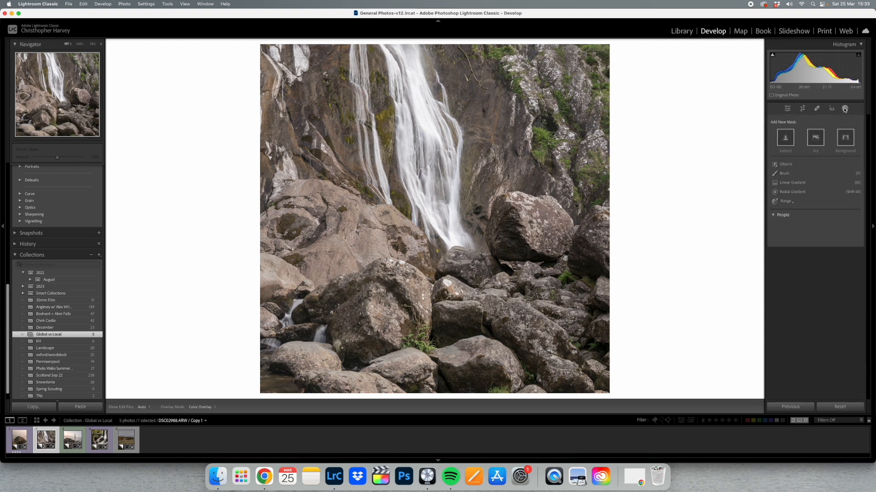
{"action": "left_click", "coordinate": [788, 175]}
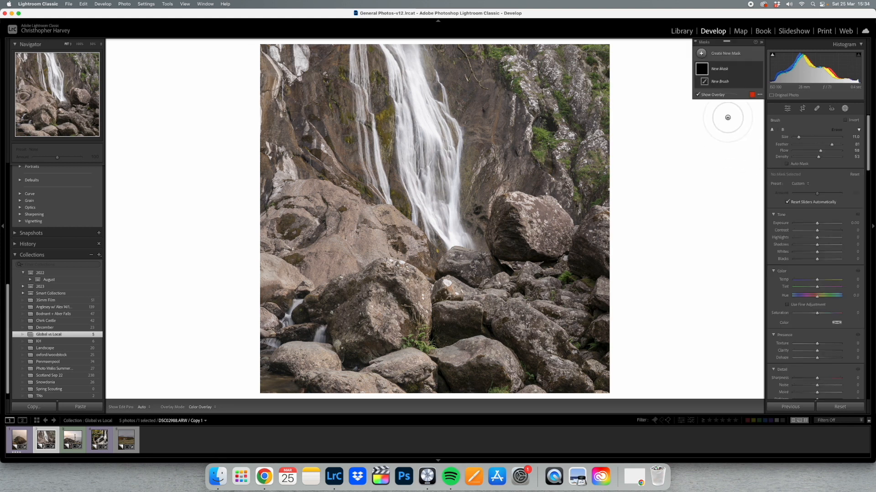
{"action": "scroll", "coordinate": [450, 216], "scroll_direction": "down", "scroll_amount": 4}
{"action": "mouse_move", "coordinate": [414, 66]}
{"action": "left_mouse_down"}
{"action": "mouse_move", "coordinate": [424, 129]}
{"action": "mouse_move", "coordinate": [415, 81]}
{"action": "mouse_move", "coordinate": [405, 145]}
{"action": "mouse_move", "coordinate": [404, 111]}
{"action": "mouse_move", "coordinate": [449, 226]}
{"action": "mouse_move", "coordinate": [436, 138]}
{"action": "mouse_move", "coordinate": [432, 130]}
{"action": "mouse_move", "coordinate": [464, 231]}
{"action": "mouse_move", "coordinate": [444, 210]}
{"action": "left_mouse_up"}
{"action": "mouse_move", "coordinate": [447, 131]}
{"action": "left_mouse_down"}
{"action": "mouse_move", "coordinate": [434, 109]}
{"action": "mouse_move", "coordinate": [457, 156]}
{"action": "mouse_move", "coordinate": [465, 219]}
{"action": "left_mouse_up"}
{"action": "mouse_move", "coordinate": [424, 187]}
{"action": "left_mouse_down"}
{"action": "mouse_move", "coordinate": [408, 178]}
{"action": "mouse_move", "coordinate": [413, 206]}
{"action": "left_mouse_up"}
Step: Reduce the brush size to 4.0 and paint the narrow side stream and the top of the main fall into the mask
{"action": "key", "text": "["}
{"action": "key", "text": "["}
{"action": "key", "text": "["}
{"action": "left_click_drag", "start_coordinate": [372, 126], "coordinate": [387, 194]}
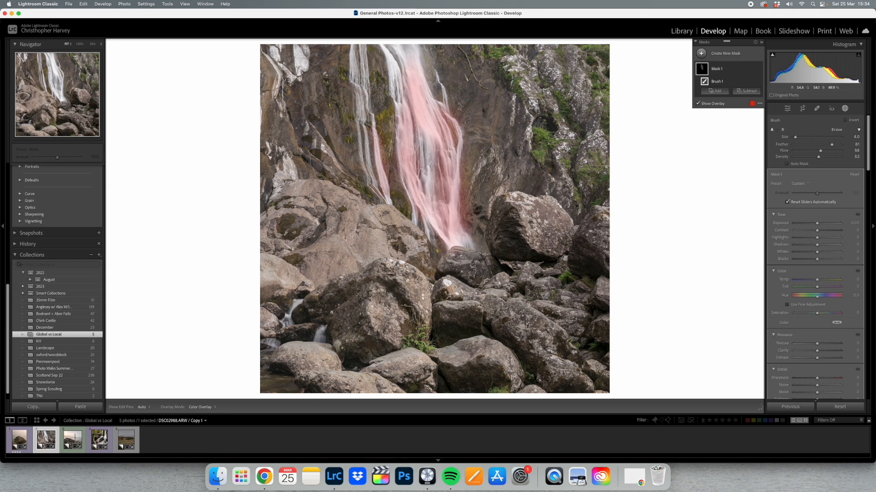
{"action": "mouse_move", "coordinate": [369, 117]}
{"action": "left_mouse_down"}
{"action": "mouse_move", "coordinate": [358, 47]}
{"action": "mouse_move", "coordinate": [358, 76]}
{"action": "left_mouse_up"}
{"action": "mouse_move", "coordinate": [411, 68]}
{"action": "left_mouse_down"}
{"action": "mouse_move", "coordinate": [383, 82]}
{"action": "mouse_move", "coordinate": [392, 41]}
{"action": "mouse_move", "coordinate": [412, 59]}
{"action": "left_mouse_up"}
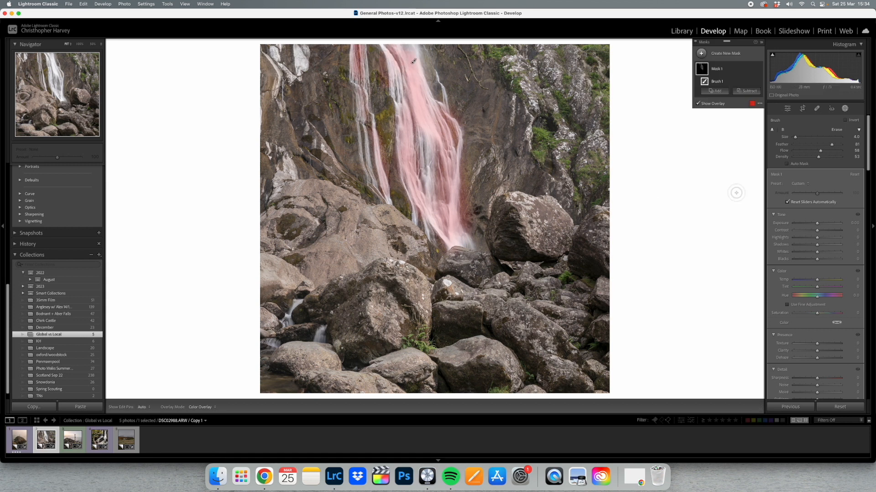
Step: Set the waterfall mask's highlights to 28 and whites to 15, and toggle the mask to compare
{"action": "left_click_drag", "start_coordinate": [817, 238], "coordinate": [819, 254]}
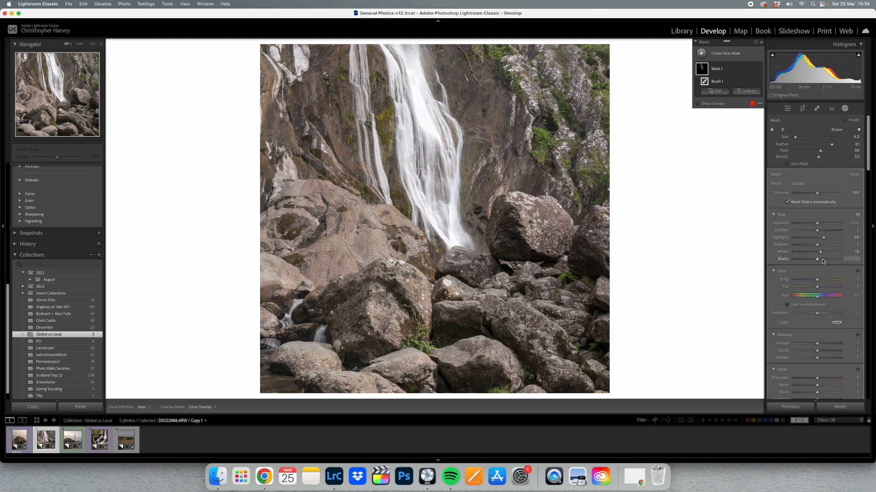
{"action": "left_click", "coordinate": [759, 69]}
{"action": "left_click", "coordinate": [758, 69]}
{"action": "left_click", "coordinate": [759, 69]}
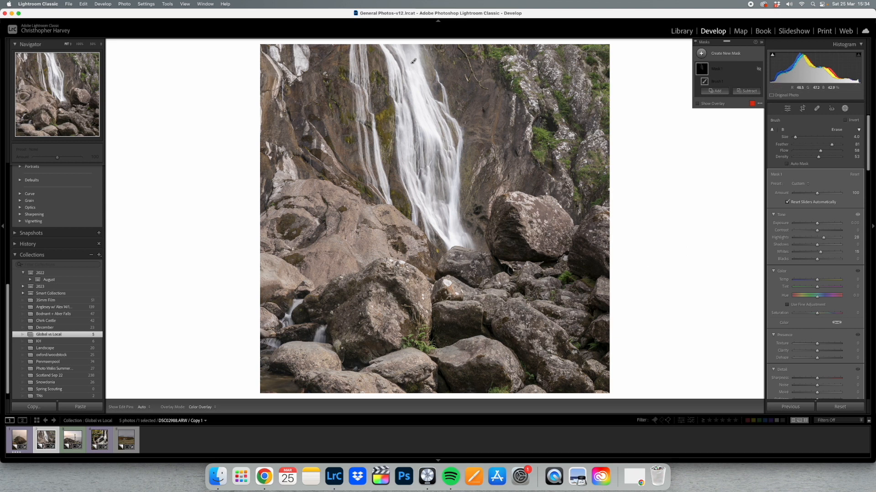
Step: With the edit pins hidden, brush the front boulder and the boulder beside the fall into the mask, restore the pins and compare
{"action": "key", "text": "h"}
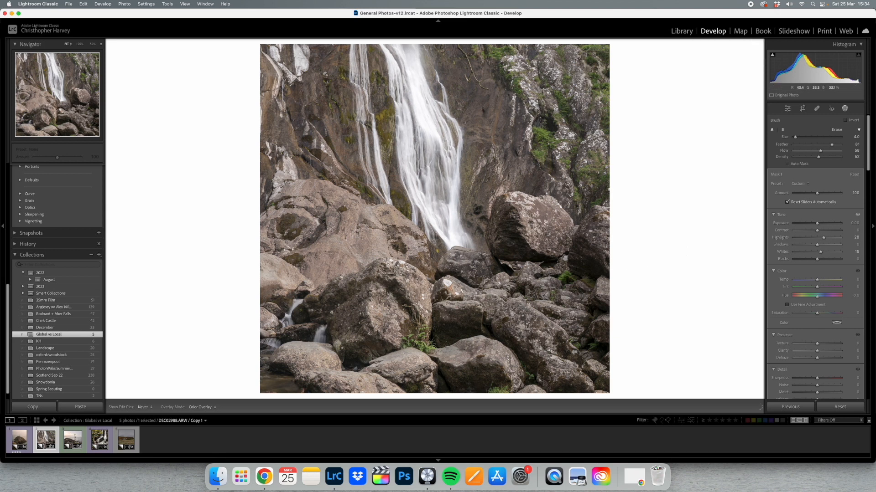
{"action": "left_click_drag", "start_coordinate": [382, 286], "coordinate": [393, 311]}
{"action": "left_click_drag", "start_coordinate": [512, 214], "coordinate": [573, 208]}
{"action": "key", "text": "h"}
{"action": "key", "text": "h"}
{"action": "key", "text": "h"}
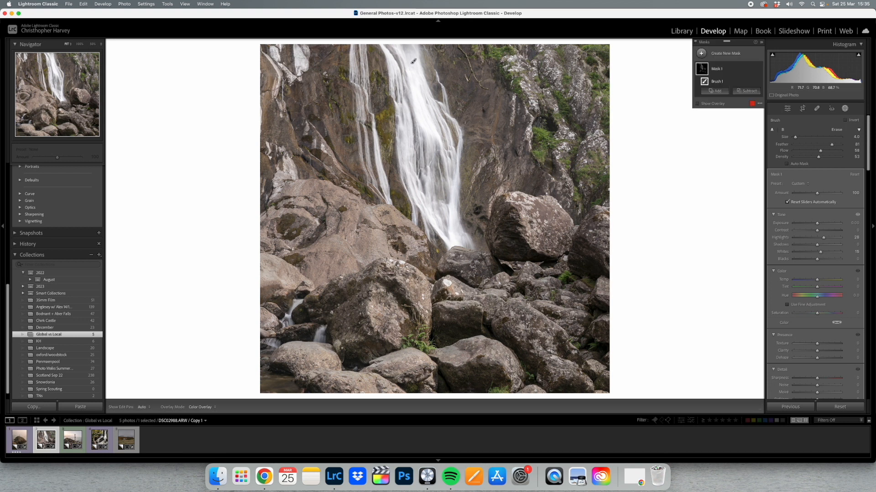
{"action": "left_click", "coordinate": [759, 69]}
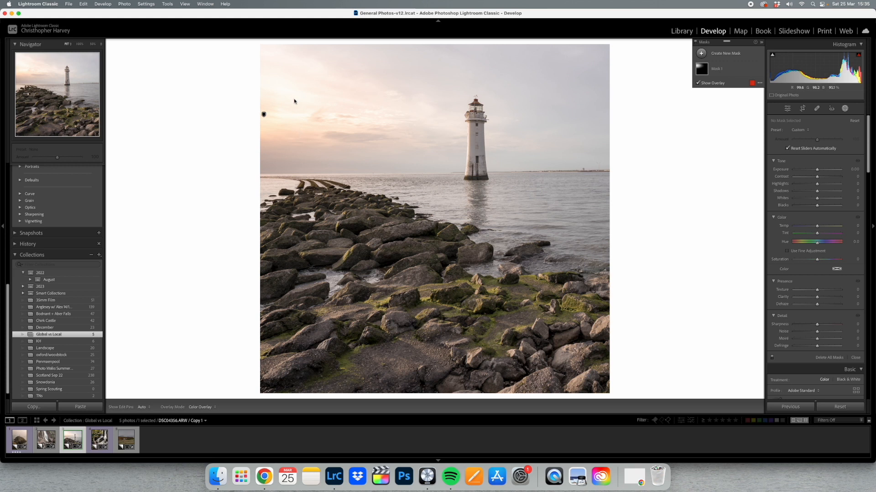
Step: Select the radial gradient beside the sunset sky and move its centre farther outside the photo's edge
{"action": "left_click", "coordinate": [263, 115]}
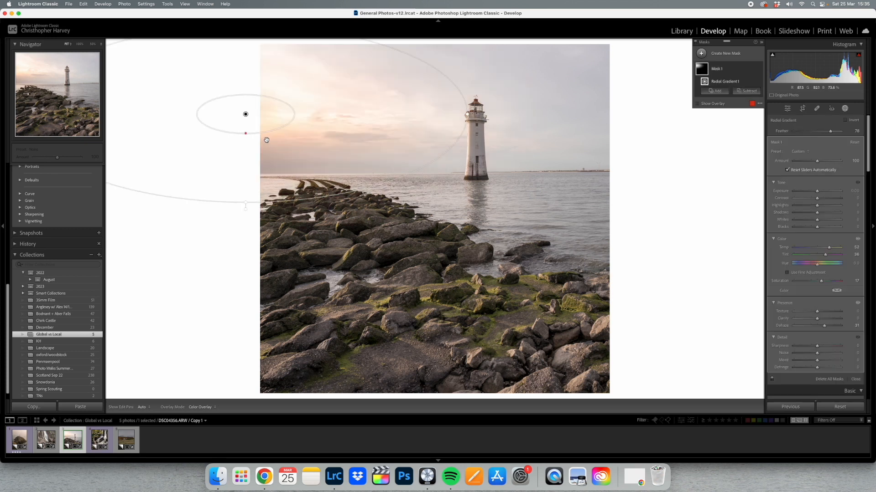
{"action": "left_click", "coordinate": [245, 115]}
{"action": "left_click_drag", "start_coordinate": [245, 115], "coordinate": [234, 114]}
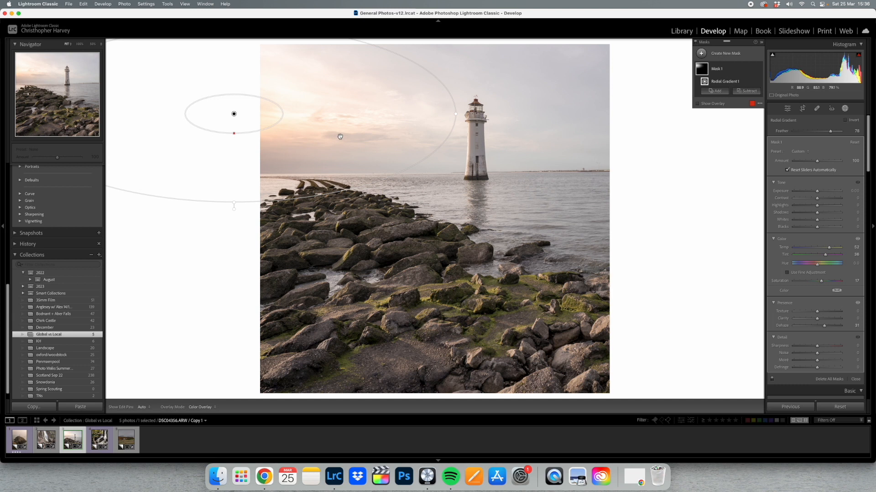
Step: Toggle the radial gradient mask off and on to compare the warm glow in the sky
{"action": "left_click", "coordinate": [758, 69]}
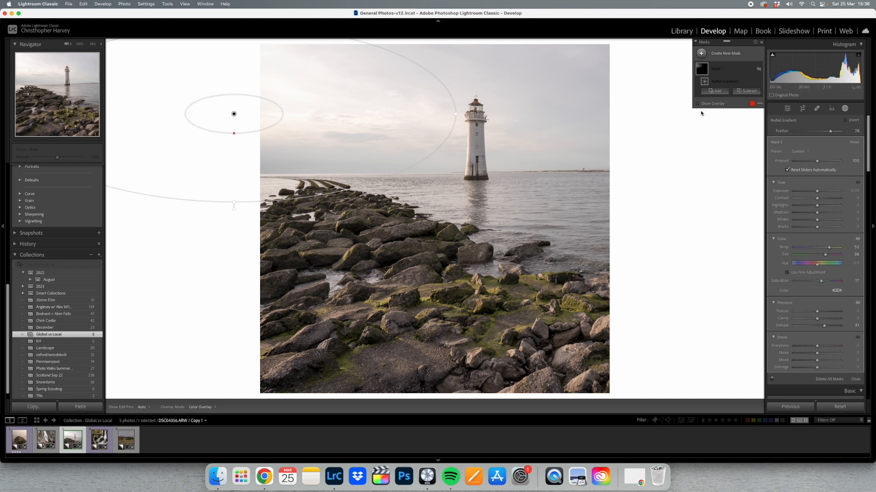
{"action": "left_click", "coordinate": [759, 70]}
{"action": "left_click", "coordinate": [759, 69]}
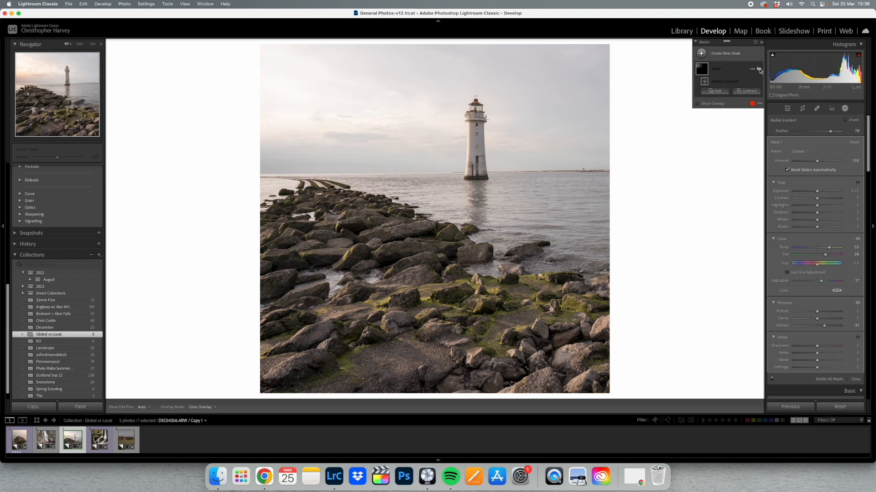
{"action": "left_click", "coordinate": [759, 69]}
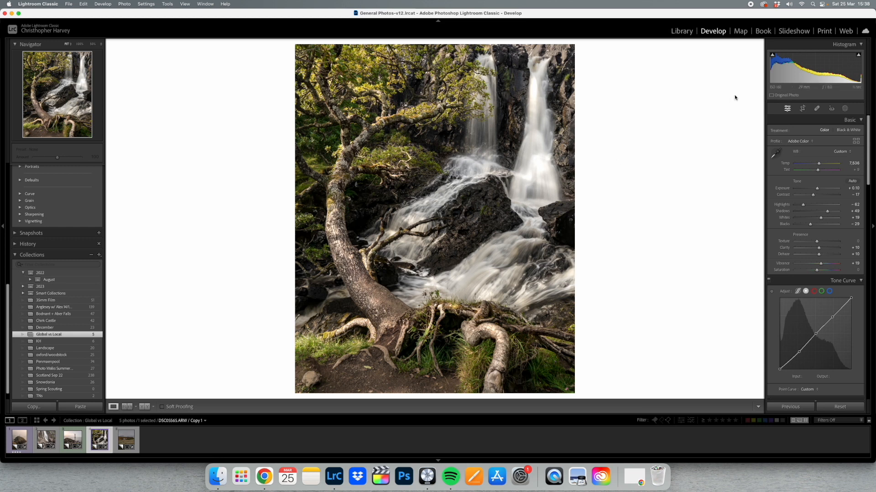
Step: Set the tree and waterfall photo's global highlights to -65 and shadows to +53, and hide its three masks
{"action": "left_click_drag", "start_coordinate": [827, 211], "coordinate": [802, 205]}
{"action": "left_click", "coordinate": [845, 110]}
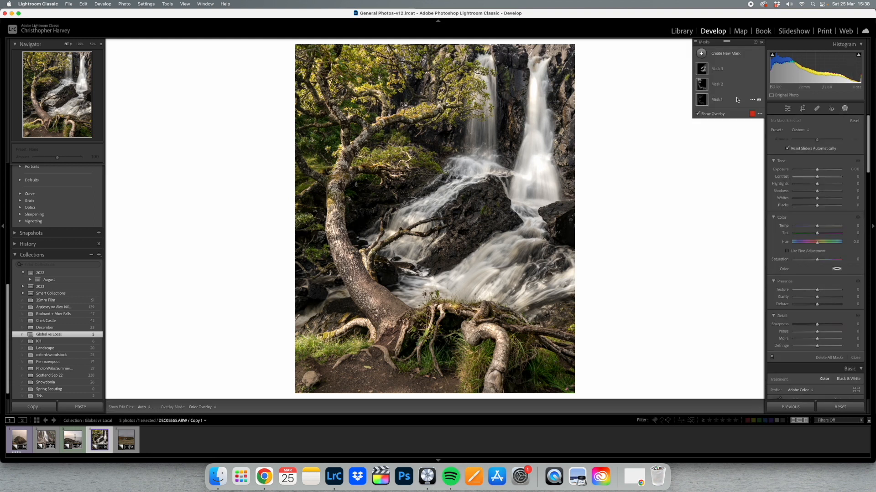
{"action": "left_click", "coordinate": [759, 100]}
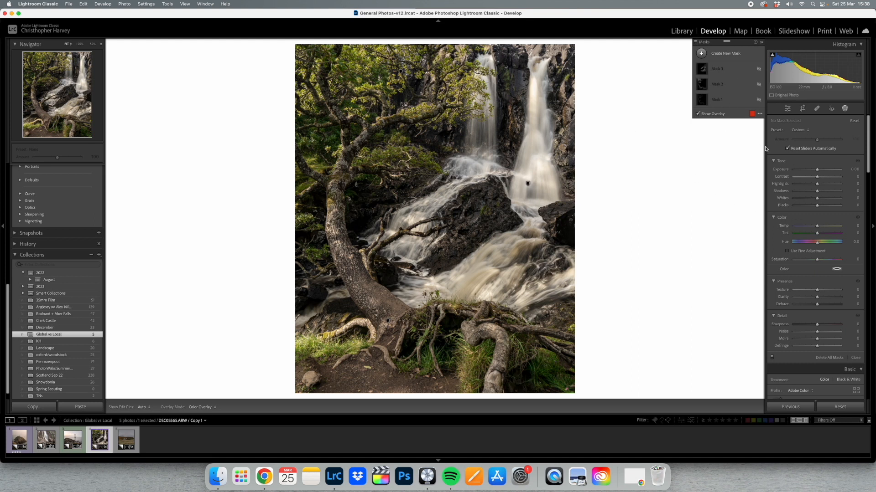
Step: Return to the global adjustments and raise the tree and waterfall photo's exposure to +0.30 and beyond
{"action": "key", "text": "shift+w"}
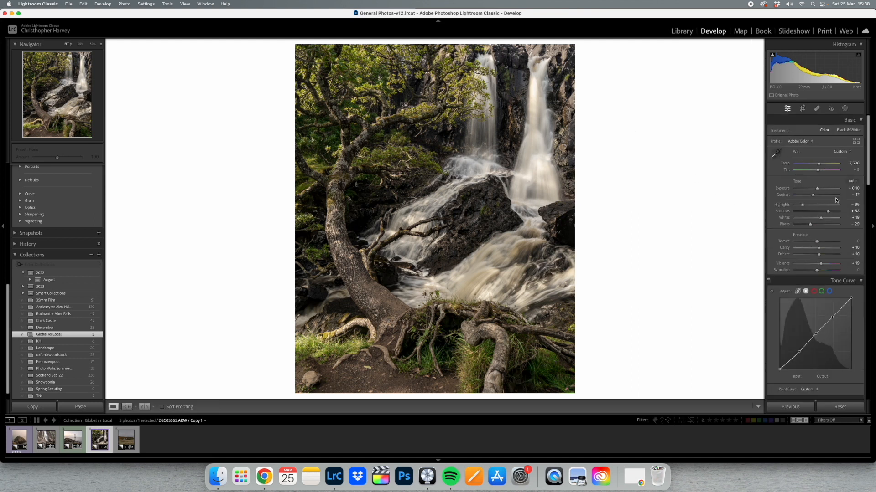
{"action": "left_click_drag", "start_coordinate": [817, 193], "coordinate": [818, 193]}
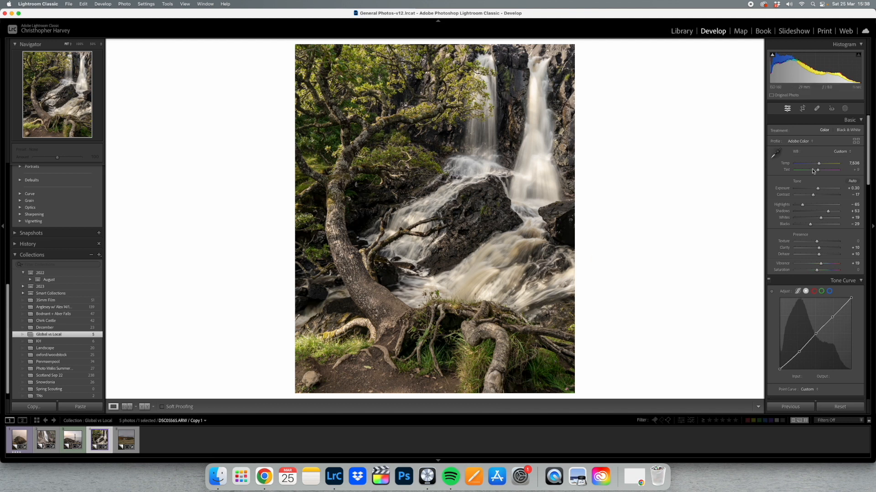
{"action": "key", "text": "Up"}
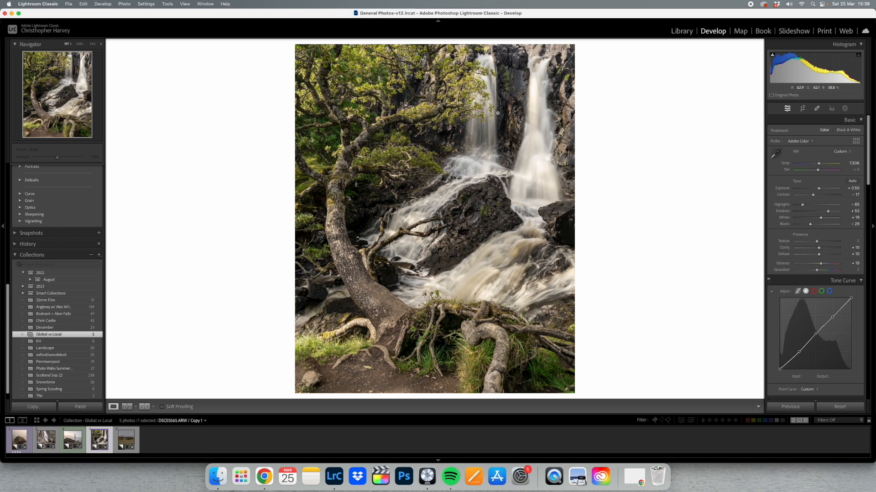
Step: Turn on only Mask 3 over the flowing water, select its brush pin and set its temperature to -23
{"action": "left_click", "coordinate": [844, 108]}
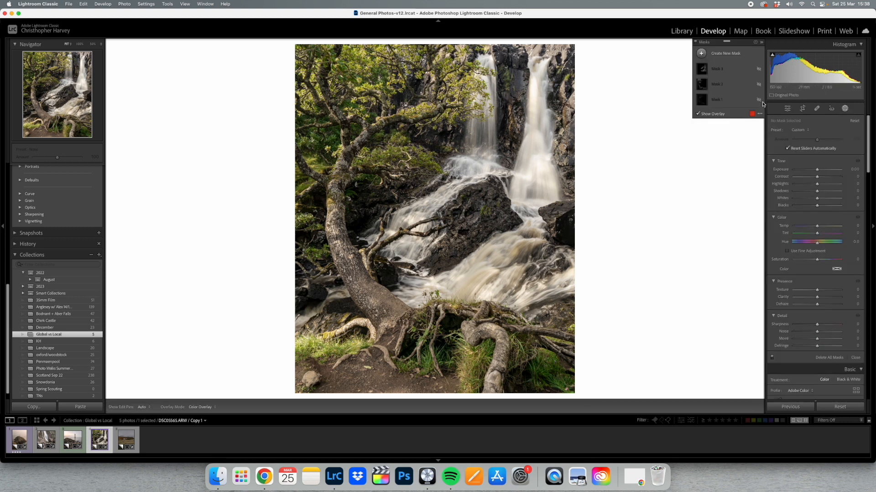
{"action": "left_click", "coordinate": [759, 69]}
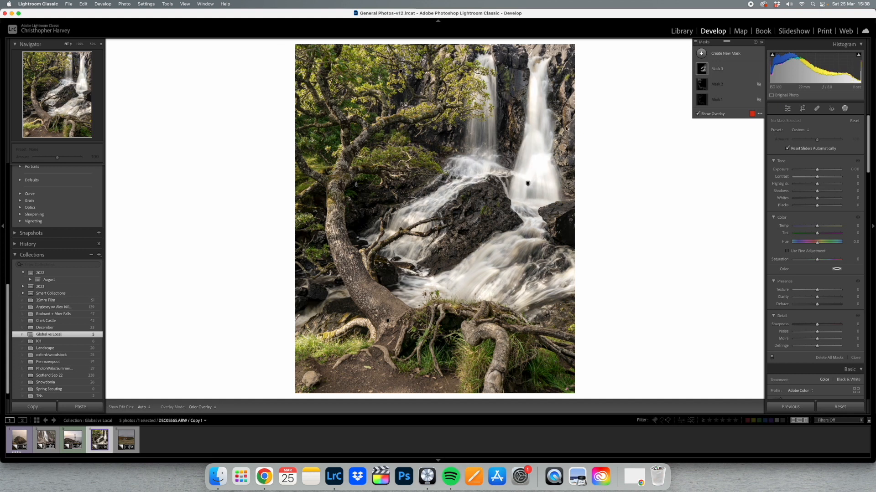
{"action": "mouse_move", "coordinate": [529, 187]}
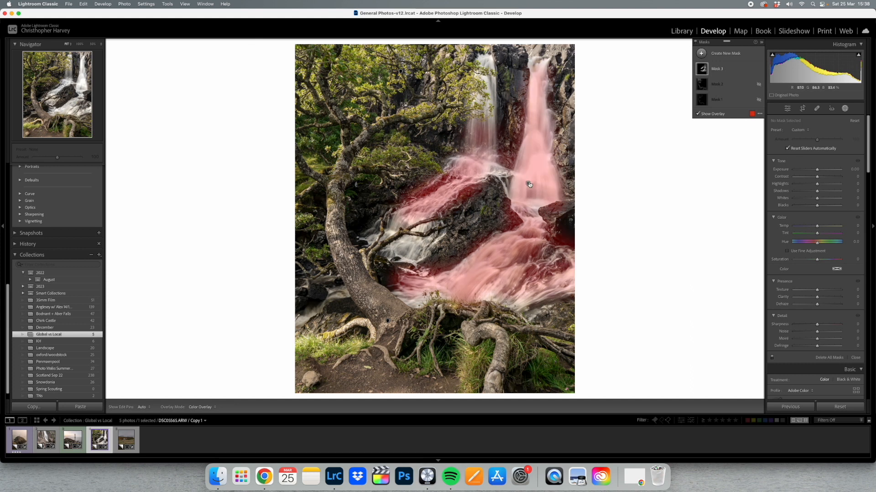
{"action": "left_click", "coordinate": [529, 185]}
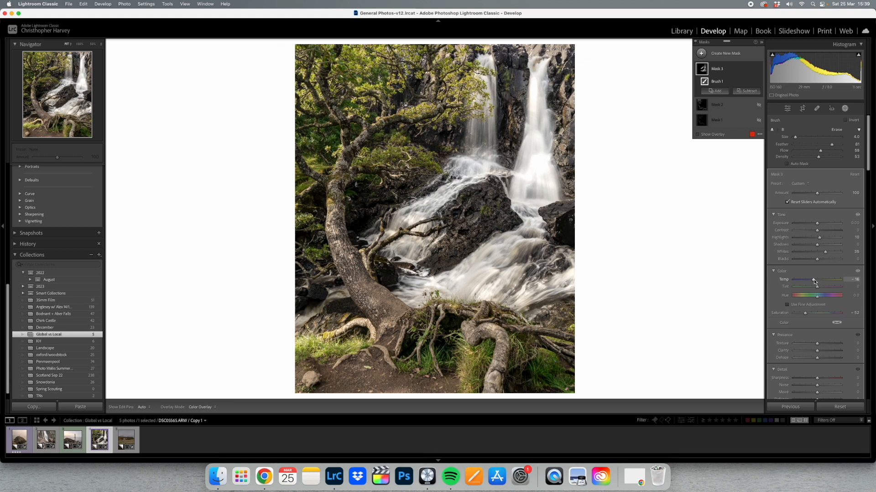
{"action": "left_click_drag", "start_coordinate": [816, 281], "coordinate": [815, 281]}
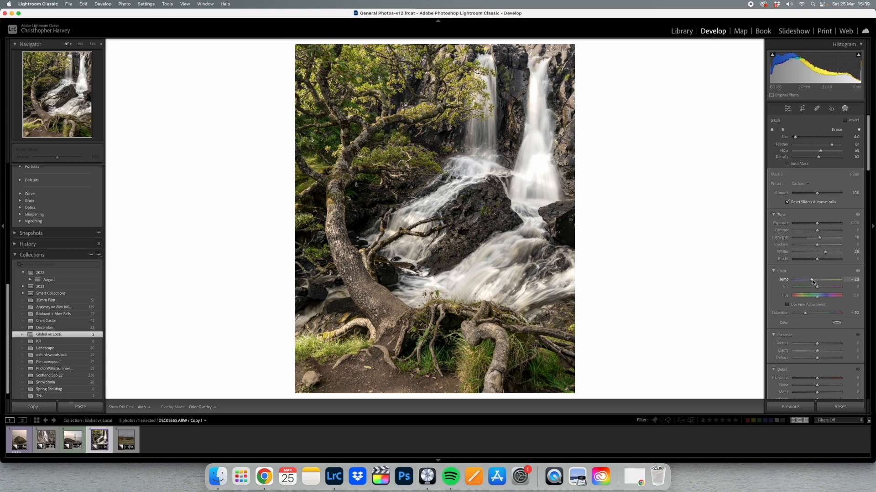
{"action": "left_click_drag", "start_coordinate": [812, 280], "coordinate": [812, 280]}
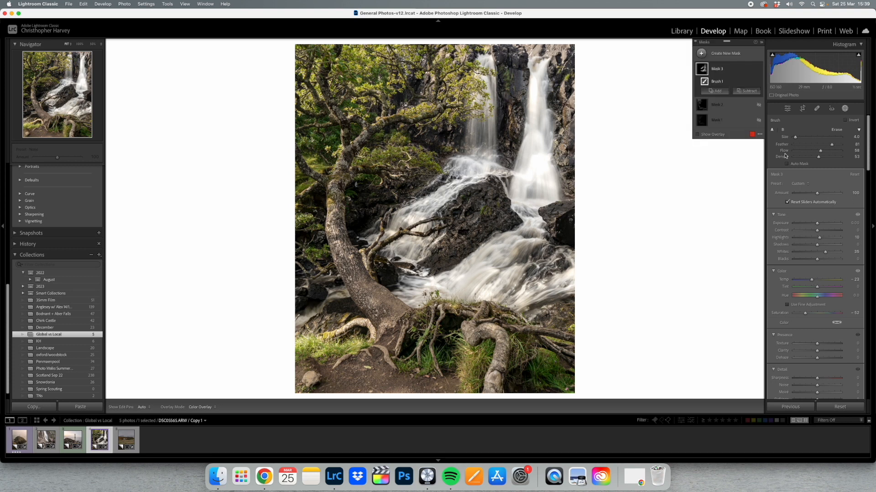
Step: Toggle Mask 3 off and on to compare the flowing water, and turn Mask 2 back on
{"action": "left_click", "coordinate": [753, 70]}
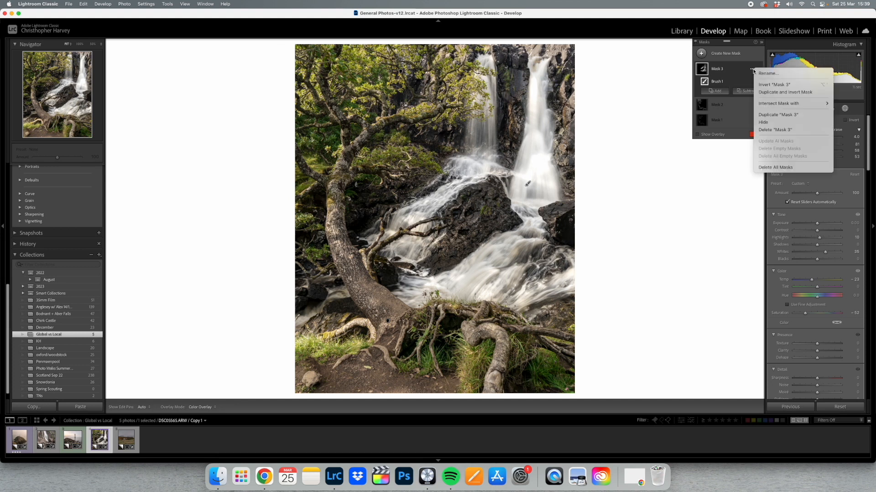
{"action": "left_click", "coordinate": [759, 70]}
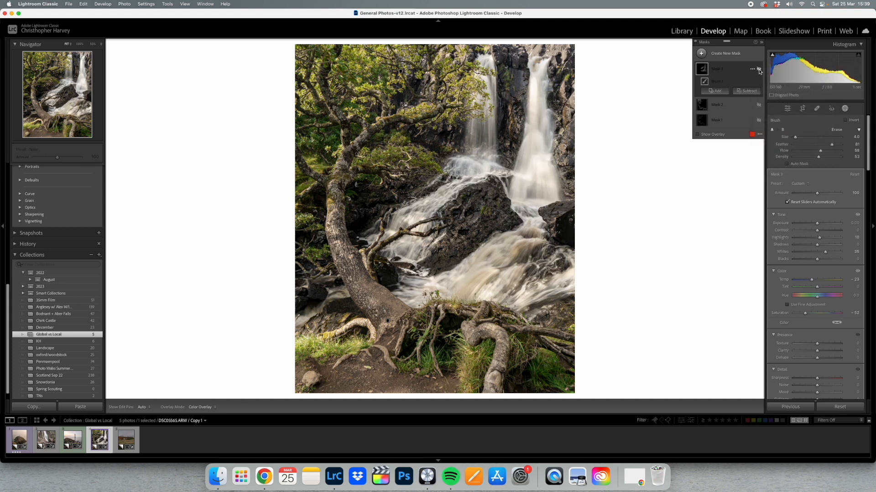
{"action": "left_click", "coordinate": [759, 70]}
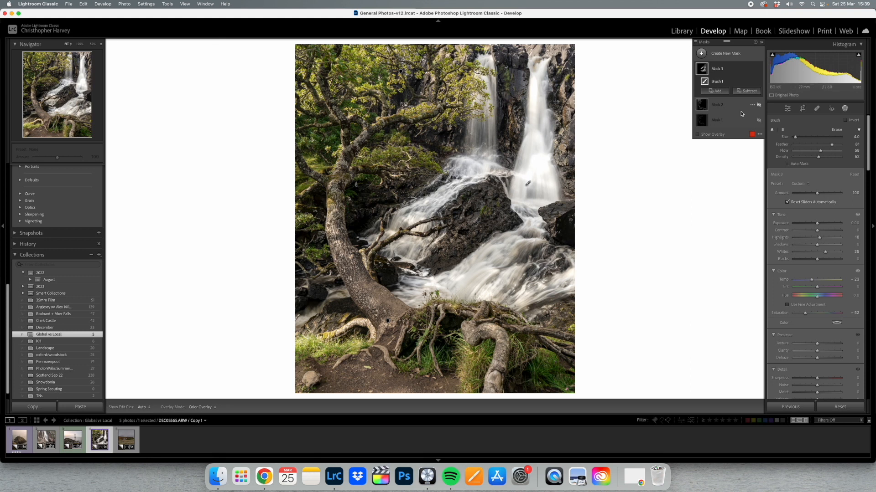
{"action": "left_click", "coordinate": [758, 106]}
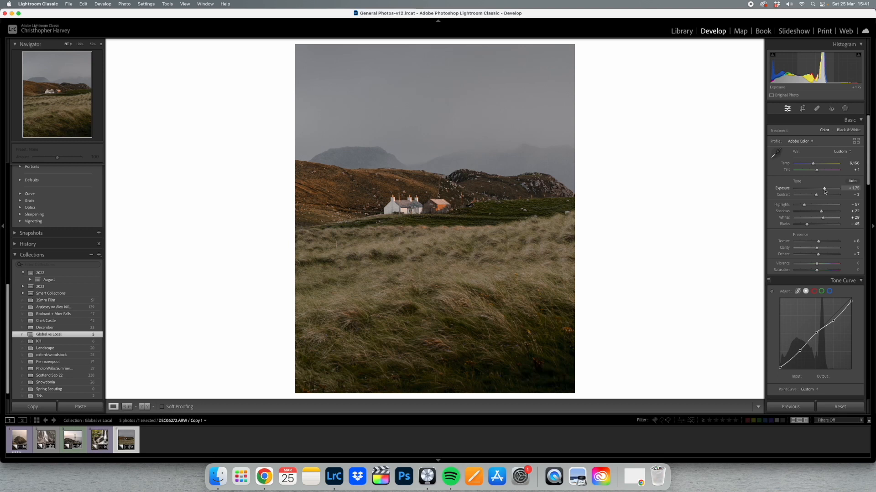
Step: Set the cottage photo's global exposure to +1.85 and shift Mask 1's linear gradient slightly upward over the grassy foreground
{"action": "left_click_drag", "start_coordinate": [823, 190], "coordinate": [824, 188]}
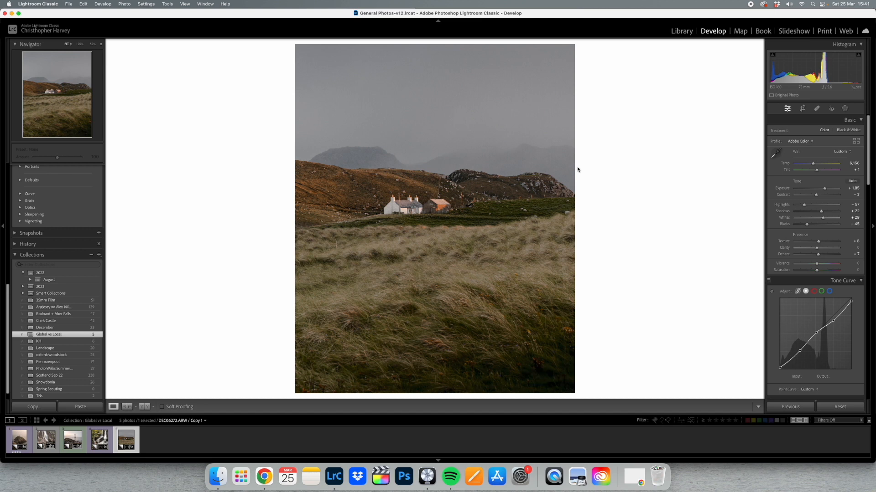
{"action": "left_click", "coordinate": [844, 110]}
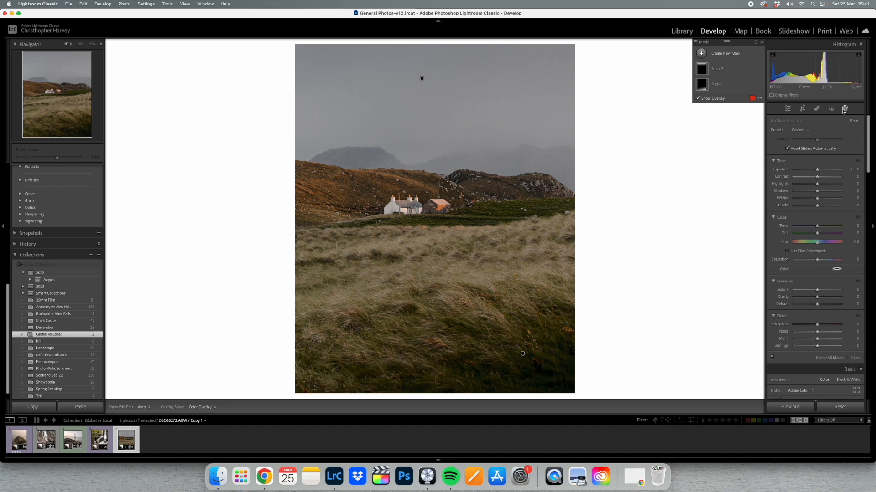
{"action": "left_click", "coordinate": [704, 84]}
{"action": "mouse_move", "coordinate": [522, 353]}
{"action": "left_mouse_down"}
{"action": "mouse_move", "coordinate": [512, 332]}
{"action": "mouse_move", "coordinate": [518, 339]}
{"action": "left_mouse_up"}
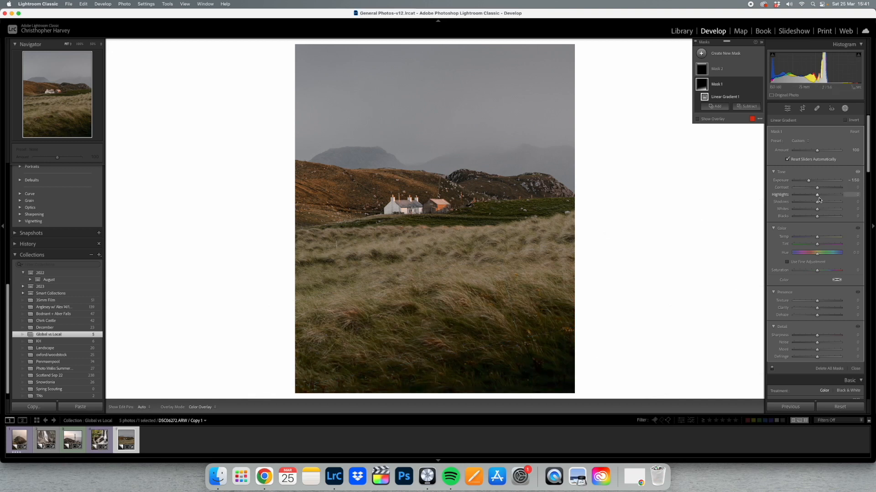
Step: Set the foreground gradient mask's shadows to -2 and its exposure to -0.83
{"action": "left_click_drag", "start_coordinate": [817, 201], "coordinate": [817, 205]}
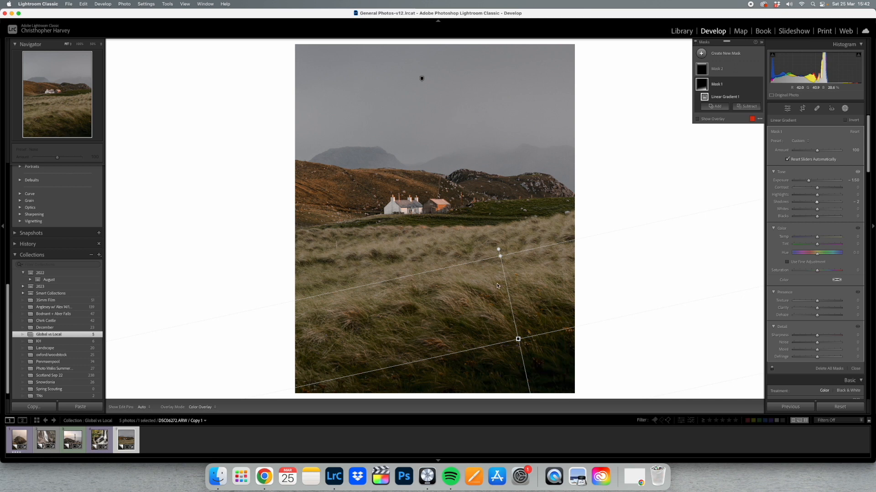
{"action": "left_click_drag", "start_coordinate": [809, 180], "coordinate": [813, 182]}
{"action": "left_click_drag", "start_coordinate": [814, 181], "coordinate": [813, 181]}
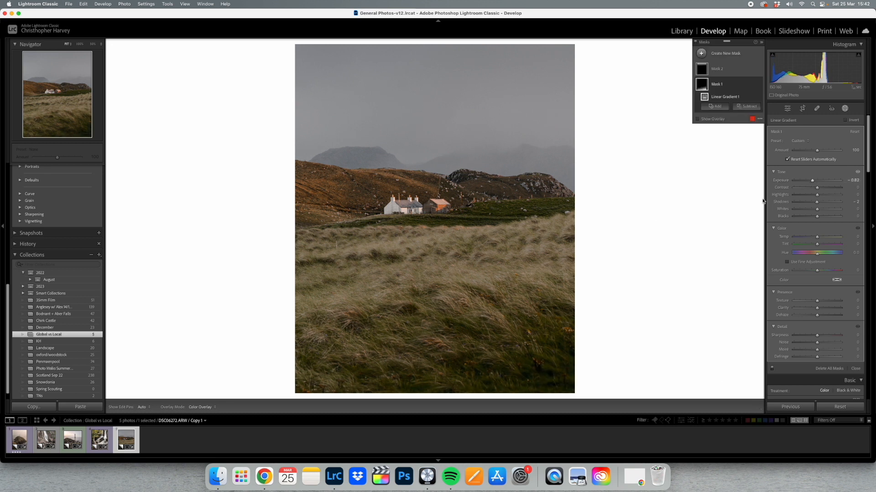
{"action": "mouse_move", "coordinate": [519, 340]}
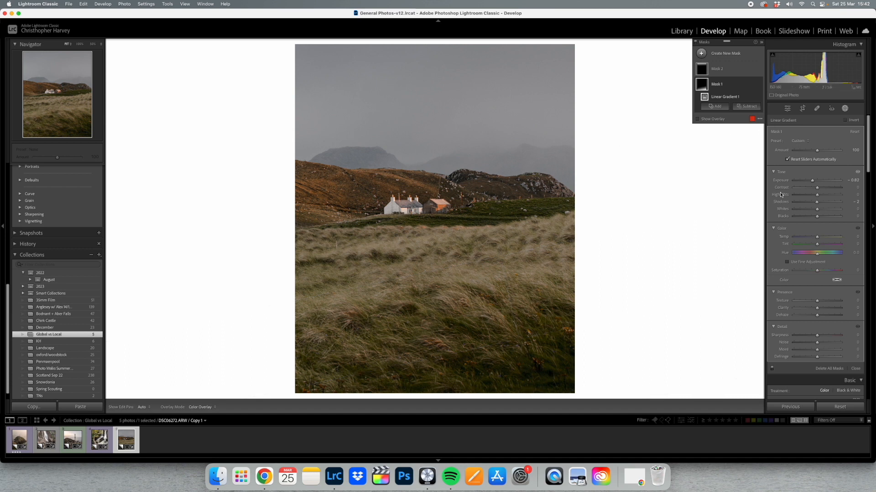
Step: Create a Select Sky mask and intersect it with a linear gradient running from the top of the sky down to the cottages
{"action": "left_click", "coordinate": [421, 79]}
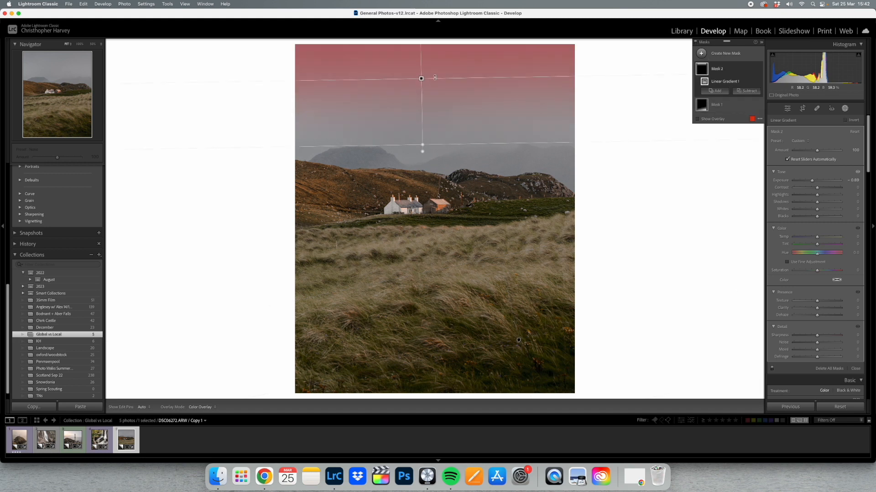
{"action": "left_click", "coordinate": [701, 53]}
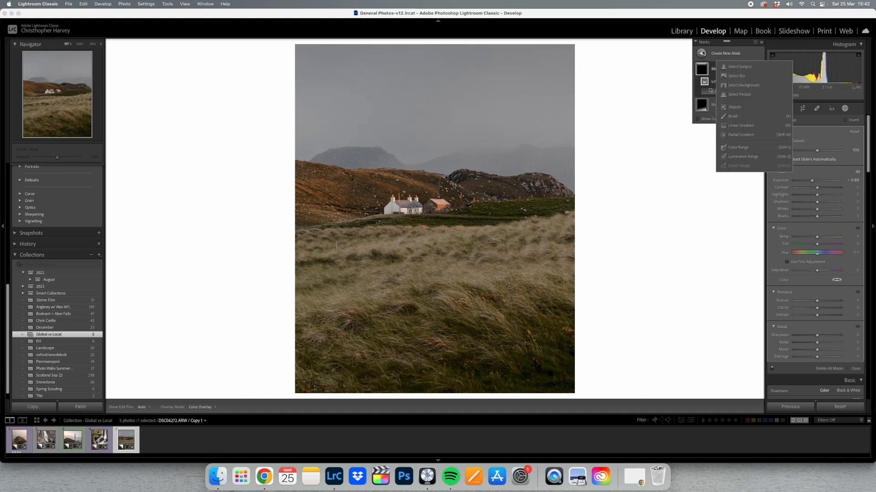
{"action": "left_click", "coordinate": [739, 77]}
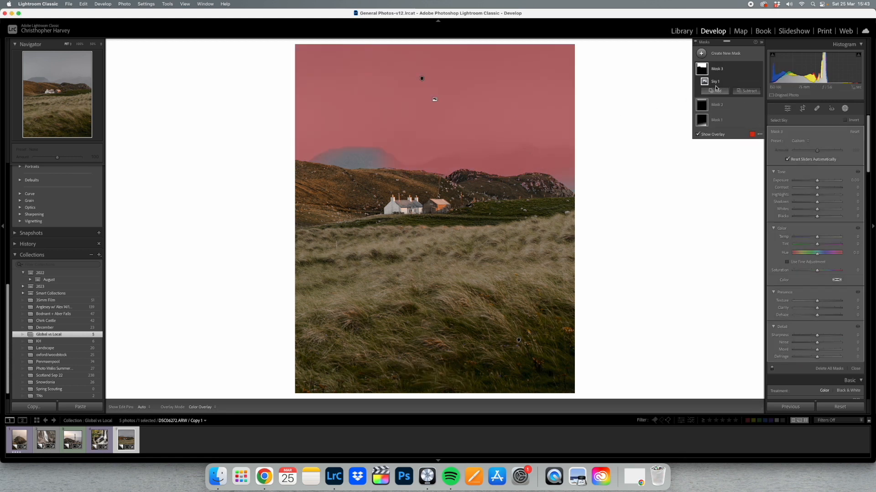
{"action": "left_click", "coordinate": [752, 83]}
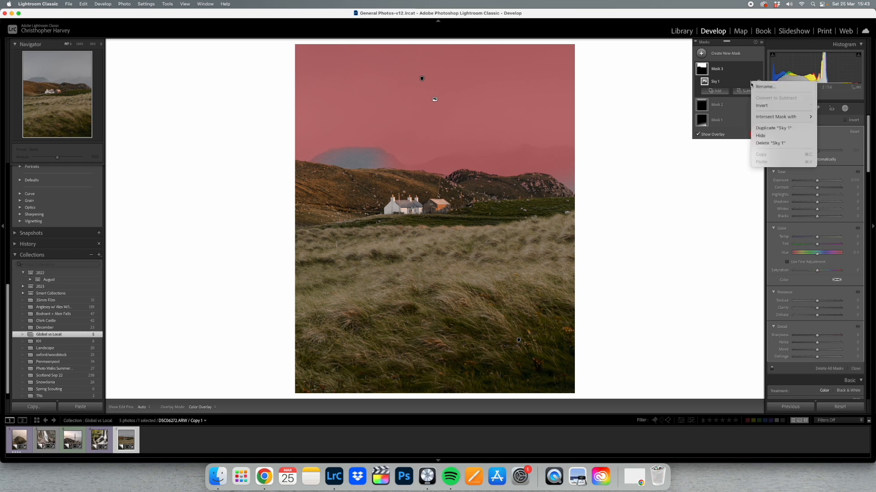
{"action": "mouse_move", "coordinate": [803, 117]}
{"action": "left_click", "coordinate": [835, 166]}
{"action": "left_click_drag", "start_coordinate": [430, 48], "coordinate": [430, 201]}
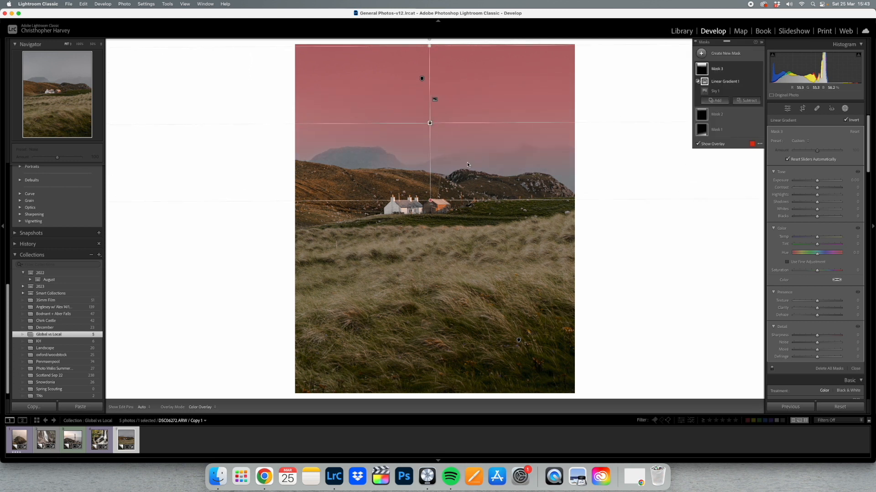
{"action": "left_click_drag", "start_coordinate": [428, 122], "coordinate": [428, 121]}
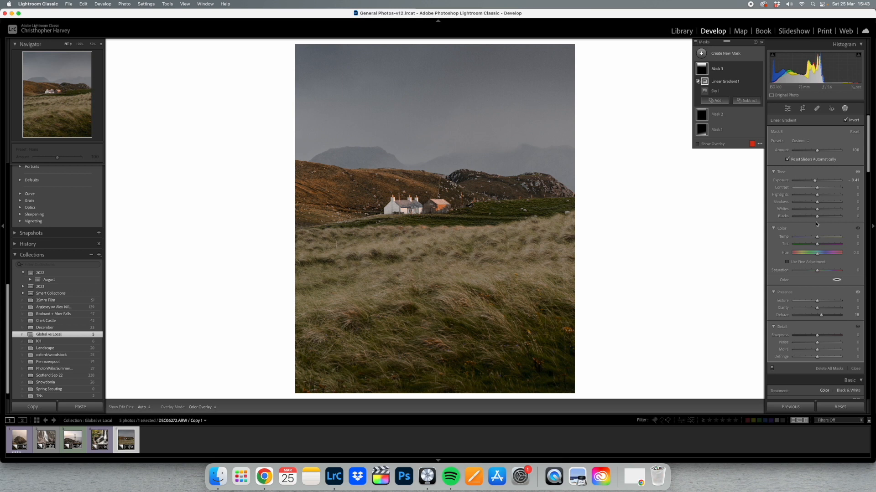
Step: Set the intersected sky mask's exposure to -0.41, raise its dehaze to about 18, and return to the global adjustments
{"action": "left_click_drag", "start_coordinate": [822, 315], "coordinate": [823, 316]}
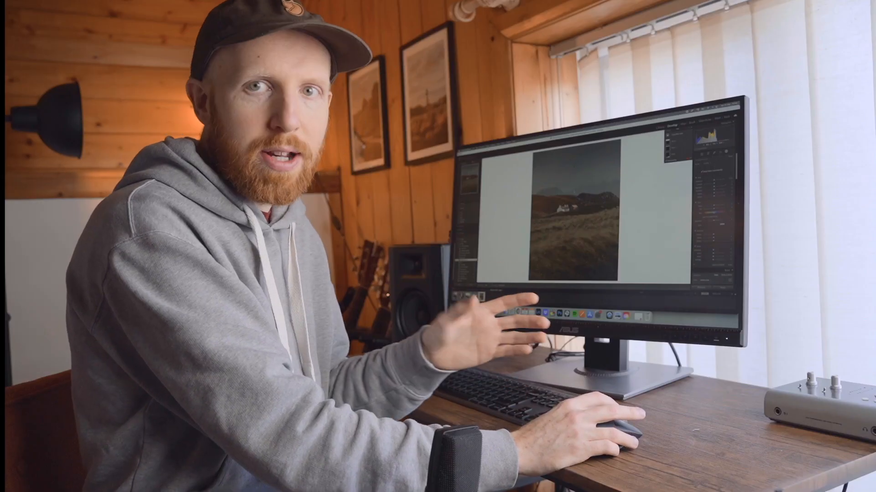
{"action": "key", "text": "d"}
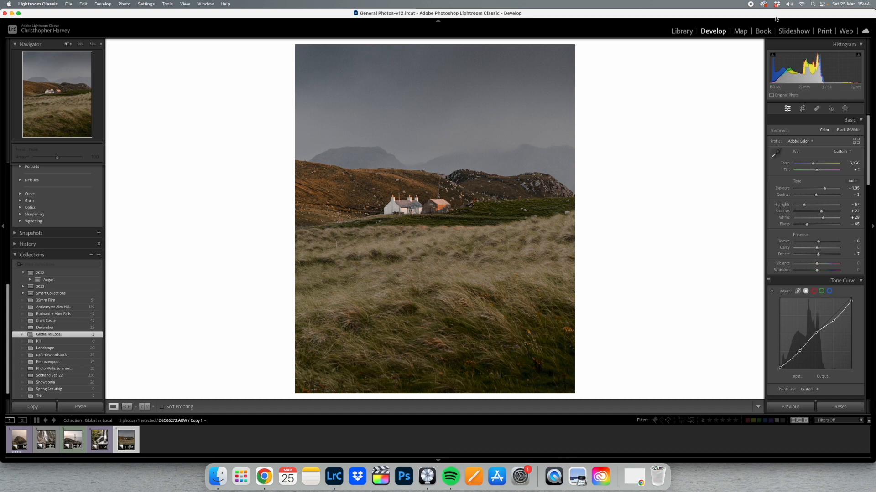
Step: Create a new brush mask and paint over the white cottage and the orange shed with the edit pins hidden
{"action": "left_click", "coordinate": [845, 108]}
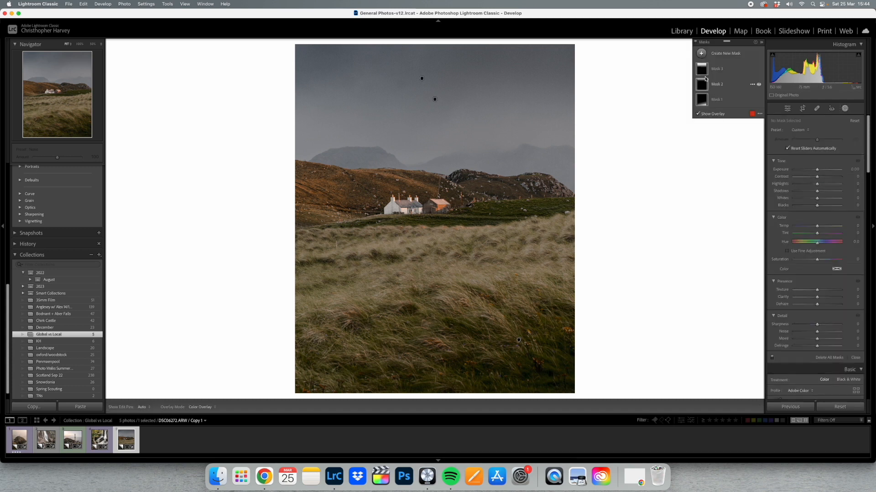
{"action": "left_click", "coordinate": [702, 53]}
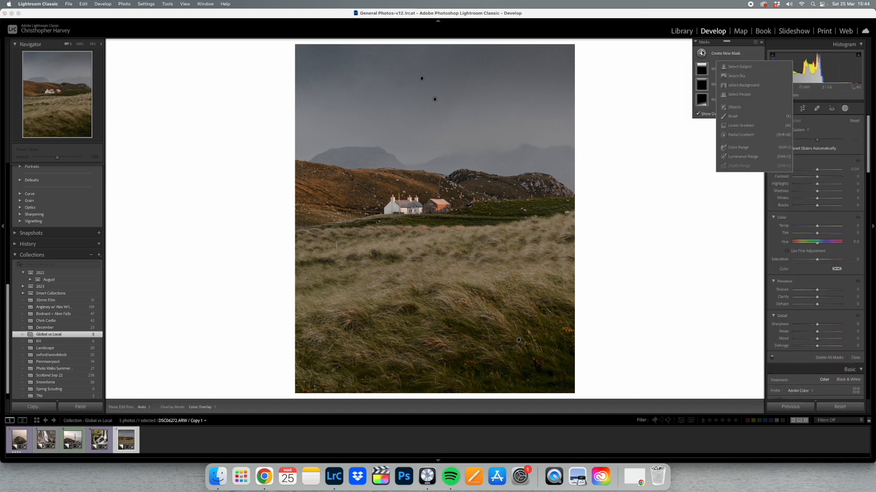
{"action": "left_click", "coordinate": [733, 115]}
{"action": "key", "text": "h"}
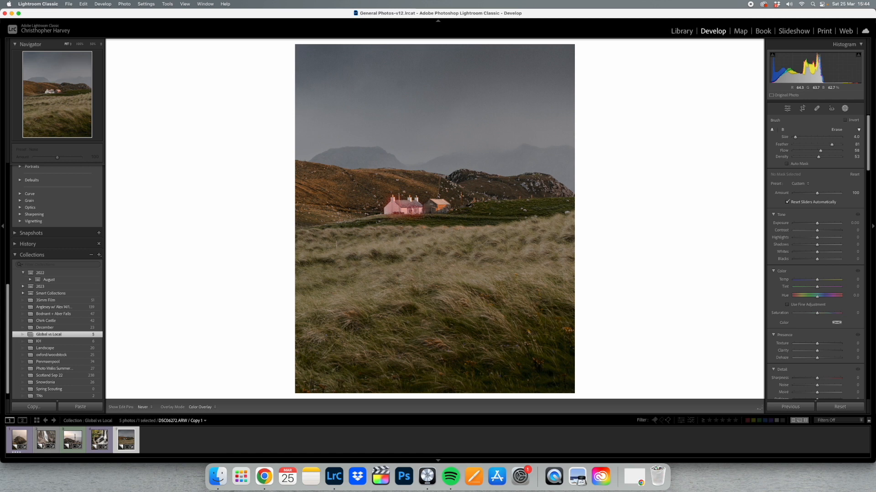
{"action": "key", "text": "h"}
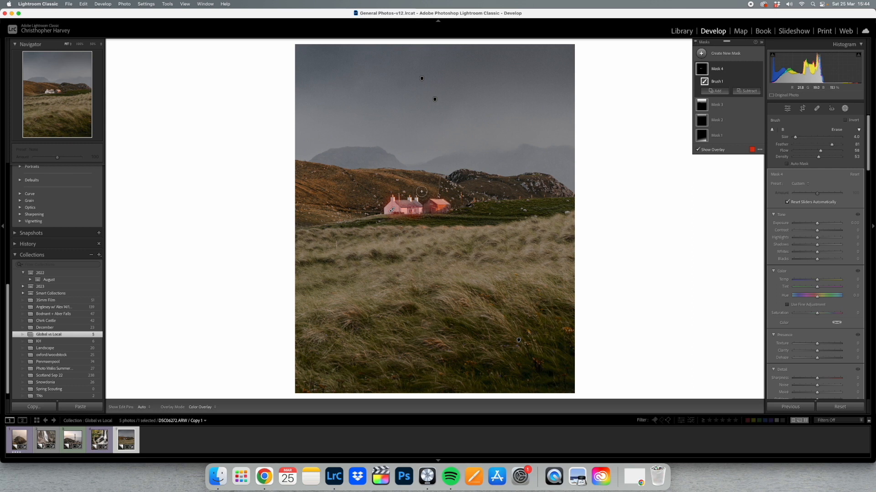
Step: Extend the brush mask across the brown hillside and the green field on either side of the cottages
{"action": "key", "text": "h"}
{"action": "key", "text": "h"}
{"action": "key", "text": "h"}
{"action": "key", "text": "h"}
{"action": "key", "text": "h"}
{"action": "key", "text": "h"}
{"action": "mouse_move", "coordinate": [322, 200]}
{"action": "left_mouse_down"}
{"action": "mouse_move", "coordinate": [338, 187]}
{"action": "mouse_move", "coordinate": [345, 212]}
{"action": "mouse_move", "coordinate": [315, 211]}
{"action": "mouse_move", "coordinate": [342, 211]}
{"action": "left_mouse_up"}
{"action": "left_click_drag", "start_coordinate": [557, 203], "coordinate": [498, 202]}
{"action": "key", "text": "h"}
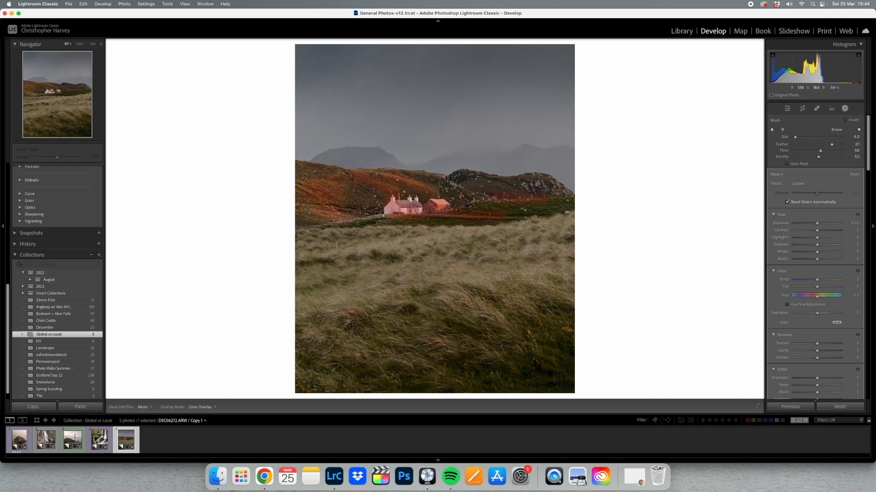
{"action": "key", "text": "h"}
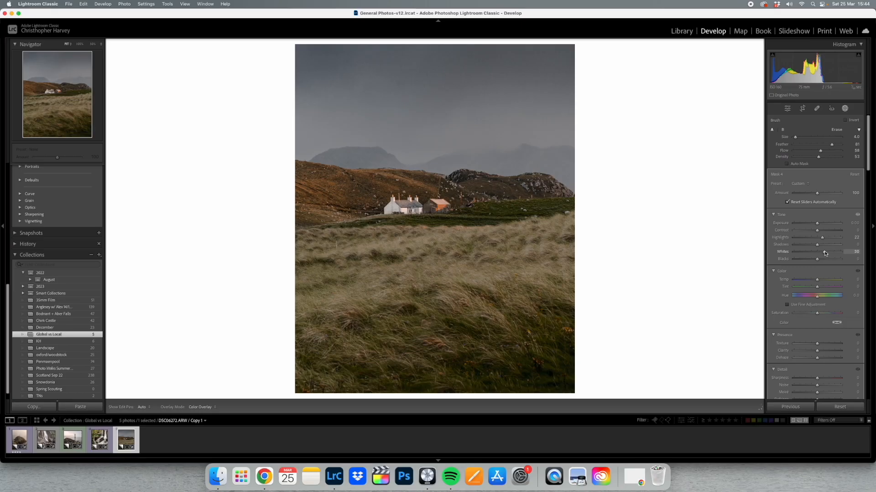
Step: Set the cottage brush mask's highlights to 22, whites to 26, temperature to 12 and saturation to 45
{"action": "left_click_drag", "start_coordinate": [824, 253], "coordinate": [850, 255]}
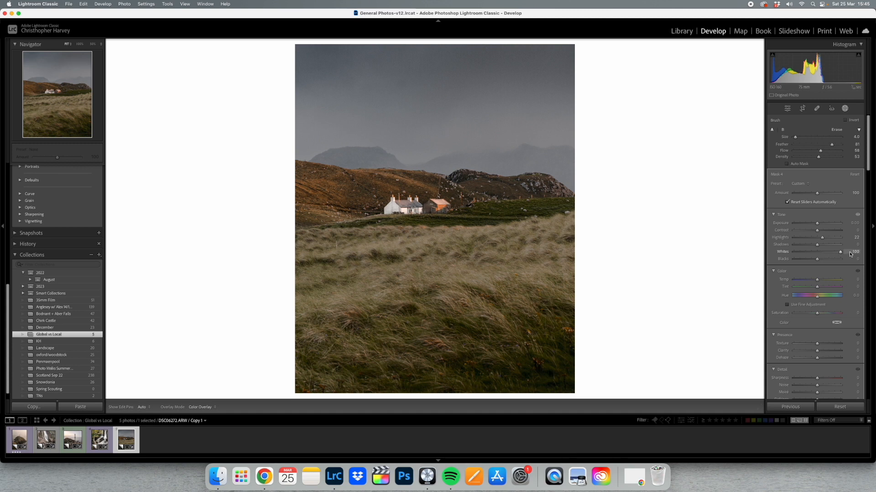
{"action": "left_click_drag", "start_coordinate": [840, 254], "coordinate": [821, 284]}
{"action": "left_click_drag", "start_coordinate": [818, 316], "coordinate": [818, 315]}
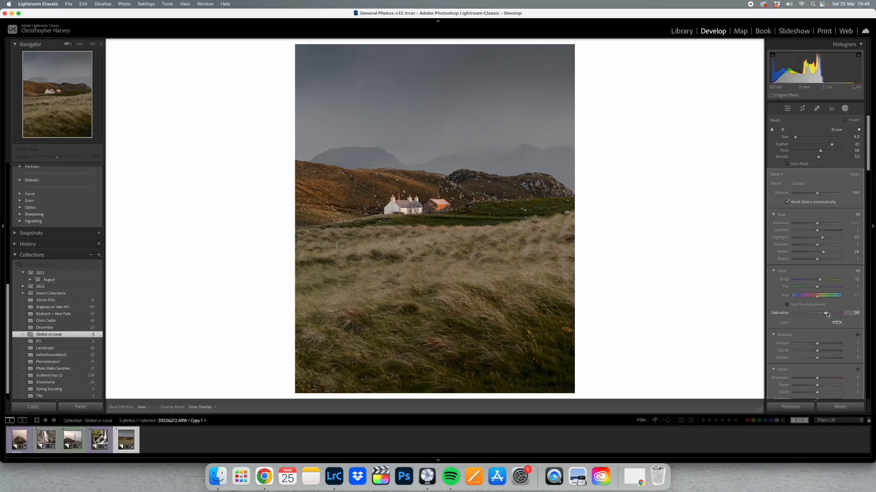
{"action": "left_click_drag", "start_coordinate": [829, 314], "coordinate": [829, 315]}
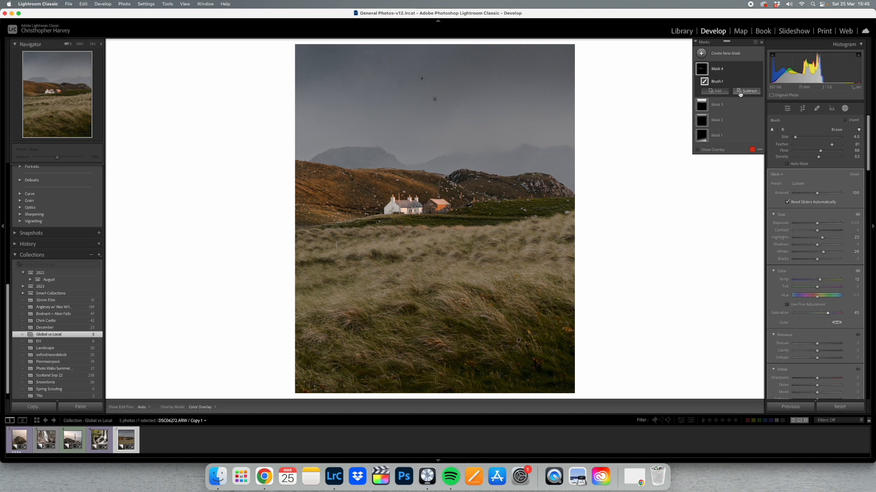
Step: Toggle the cottage brush mask off and on to compare its effect on the buildings and hillside
{"action": "left_click", "coordinate": [759, 70]}
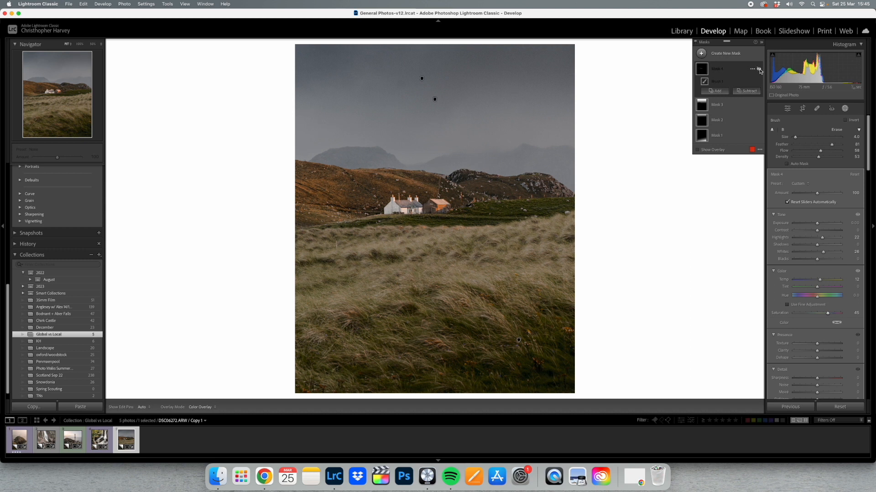
{"action": "left_click", "coordinate": [759, 69]}
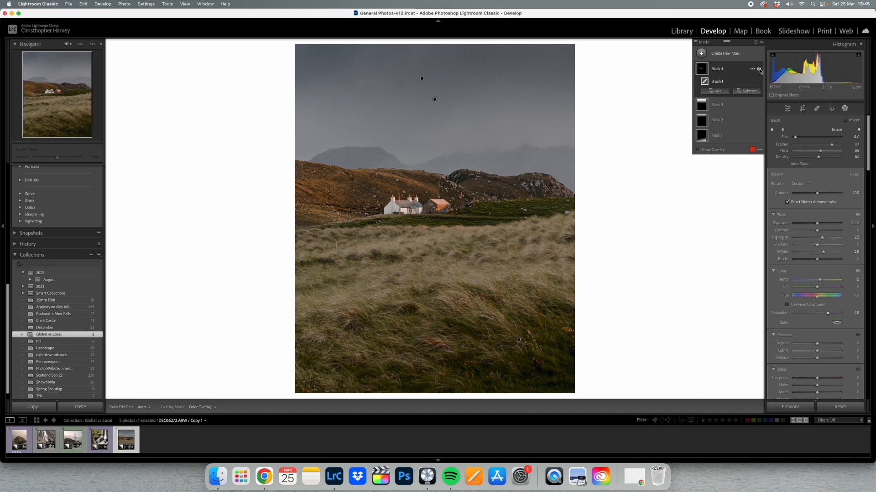